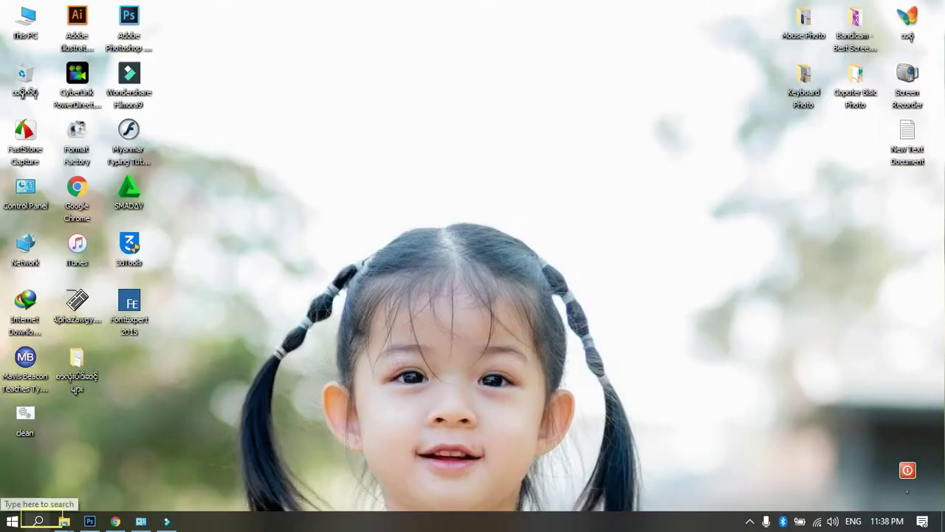
Search for 'win' and open Windows Security settings
{"action": "left_click", "coordinate": [39, 521]}
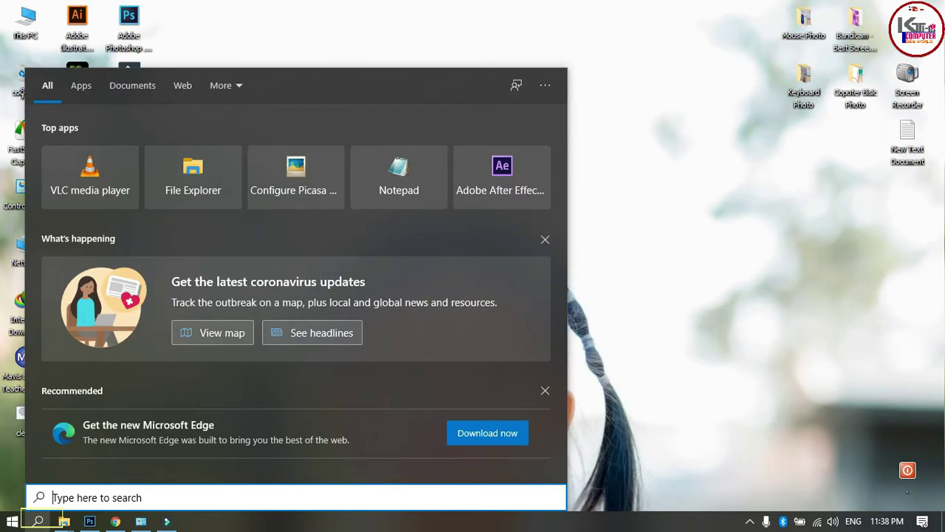
{"action": "type", "text": "wi"}
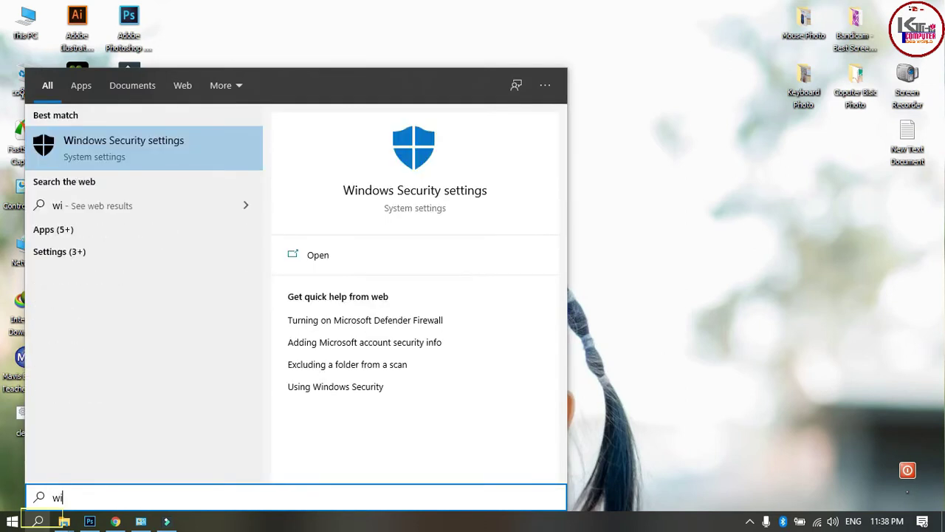
{"action": "type", "text": "n"}
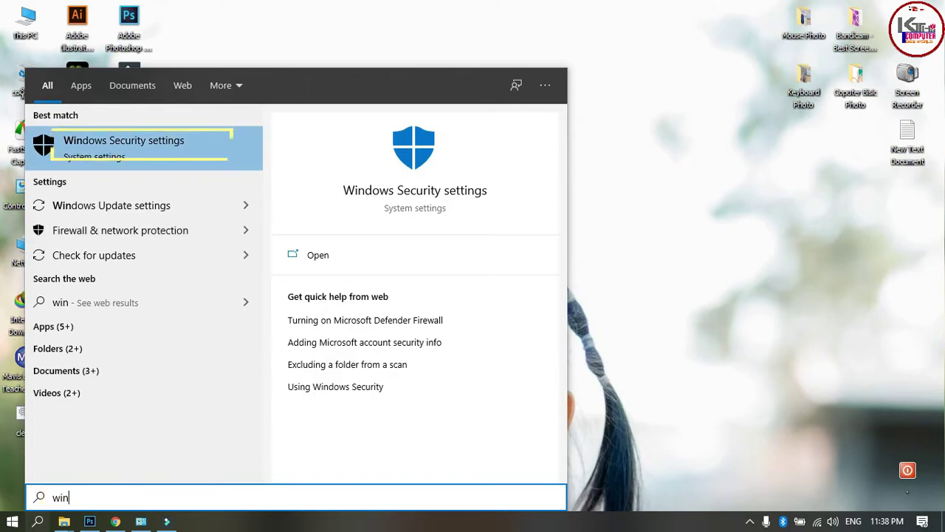
{"action": "left_click", "coordinate": [147, 148]}
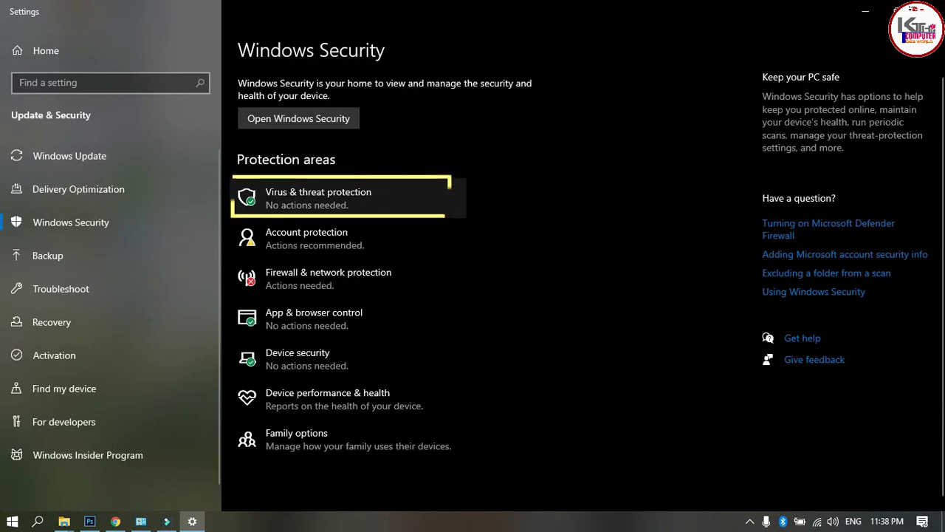
Launch the full Windows Security app at its Virus & threat protection page
{"action": "left_click", "coordinate": [317, 198]}
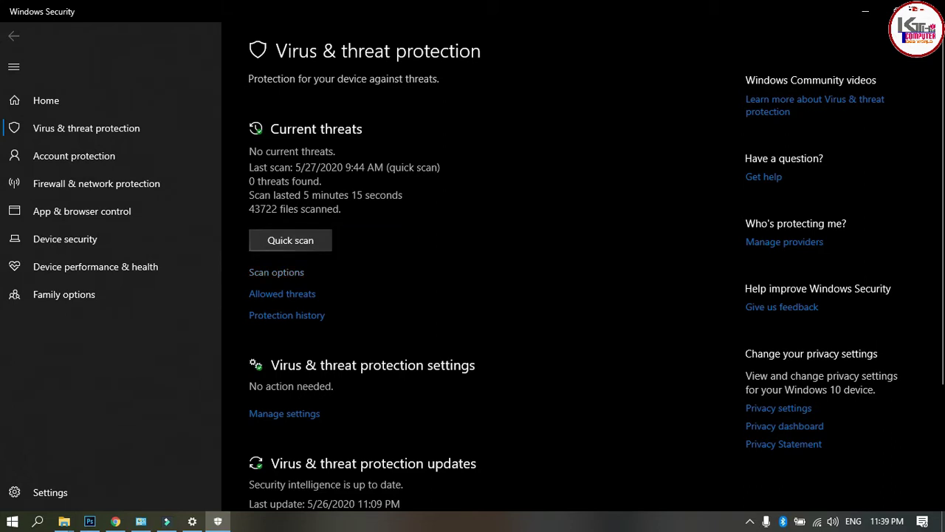
Open Scan options and switch the scan type from Full scan back to Quick scan
{"action": "left_click", "coordinate": [276, 271]}
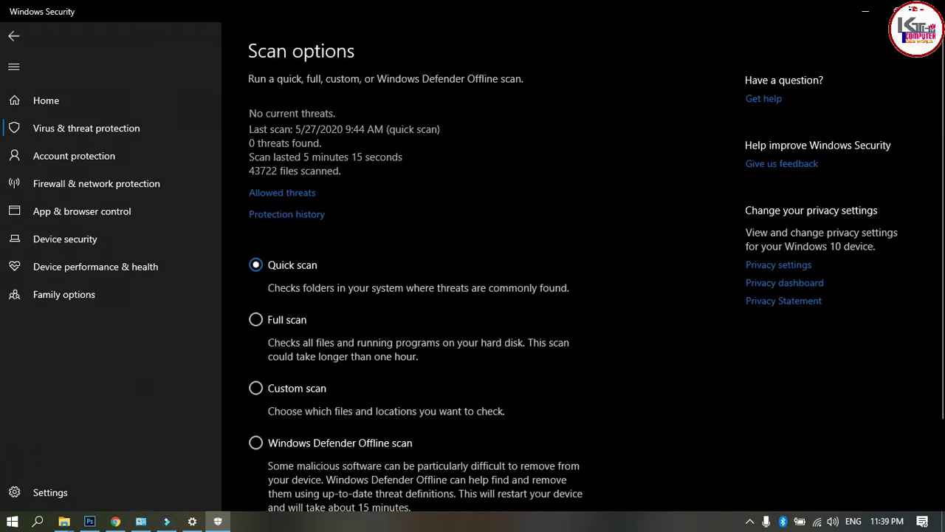
{"action": "scroll", "coordinate": [596, 261], "scroll_direction": "down", "scroll_amount": 3}
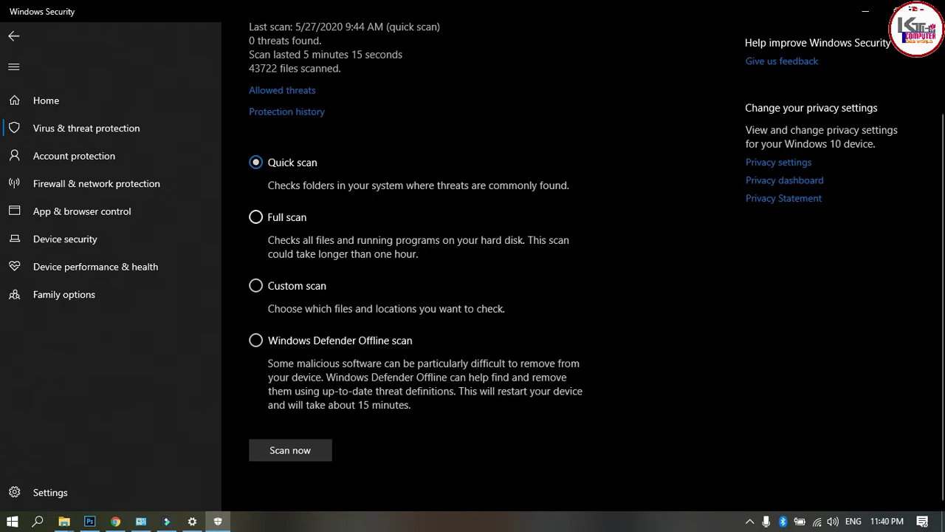
{"action": "left_click", "coordinate": [255, 217]}
{"action": "left_click", "coordinate": [255, 162]}
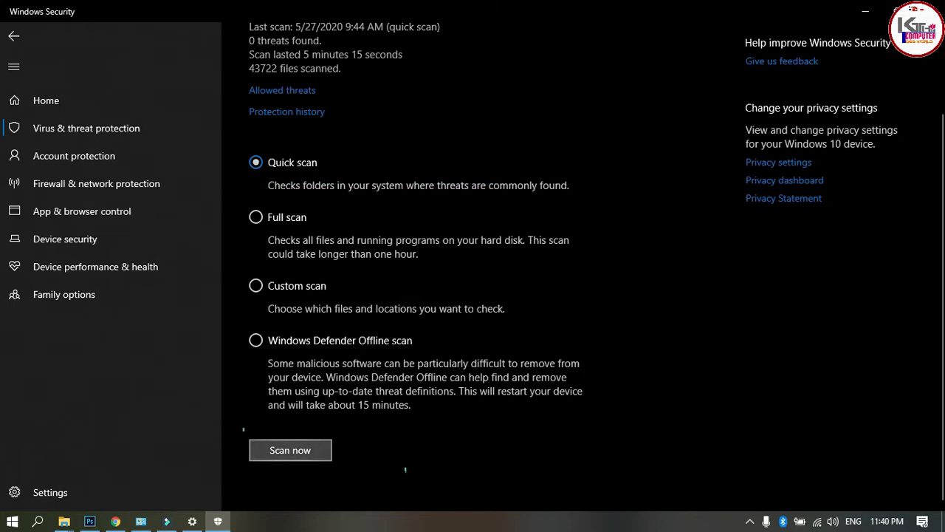
Start a quick scan, then cancel it to return to the scan types list
{"action": "left_click", "coordinate": [291, 449]}
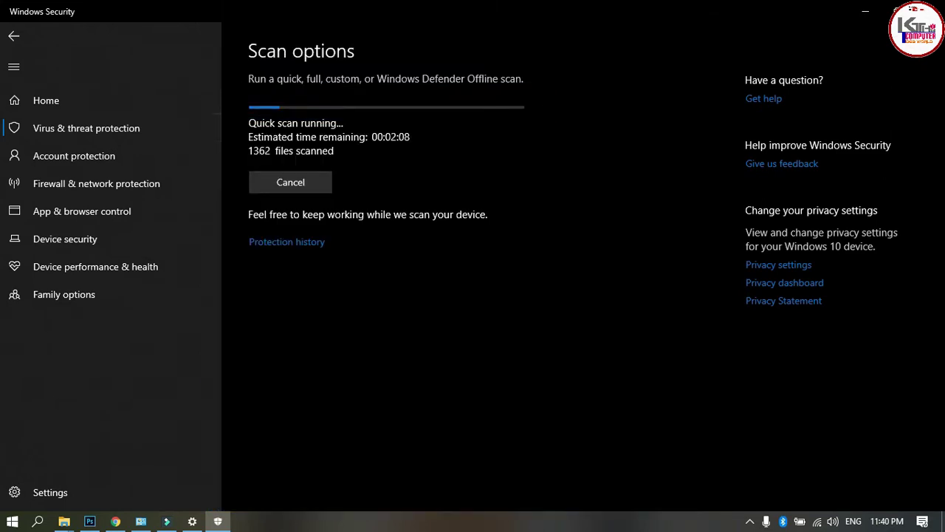
{"action": "left_click", "coordinate": [291, 181]}
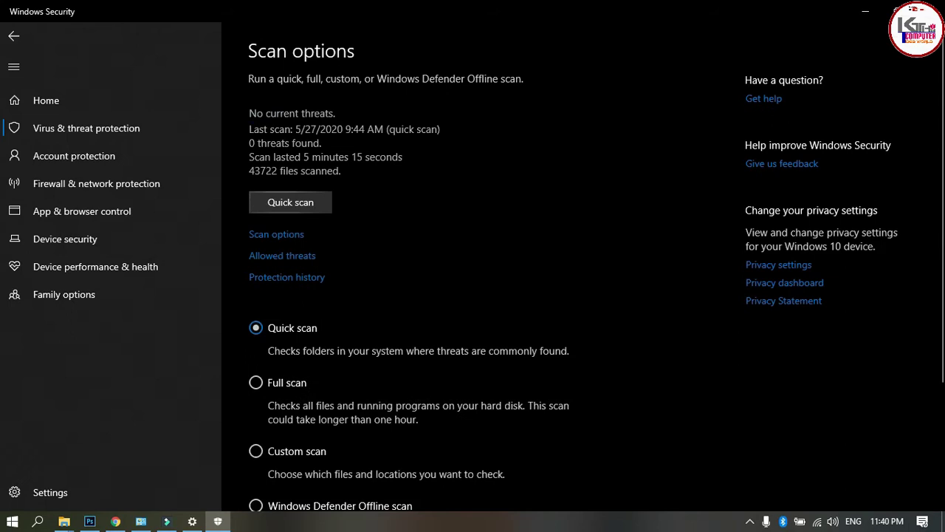
{"action": "scroll", "coordinate": [482, 236], "scroll_direction": "down", "scroll_amount": 5}
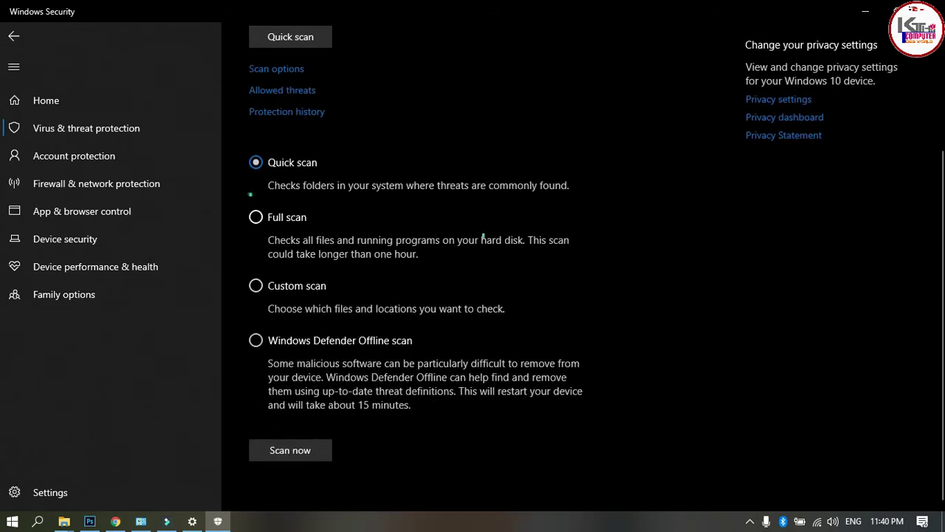
Select Full scan as the scan type and start it
{"action": "left_click", "coordinate": [256, 217]}
{"action": "left_click", "coordinate": [290, 450]}
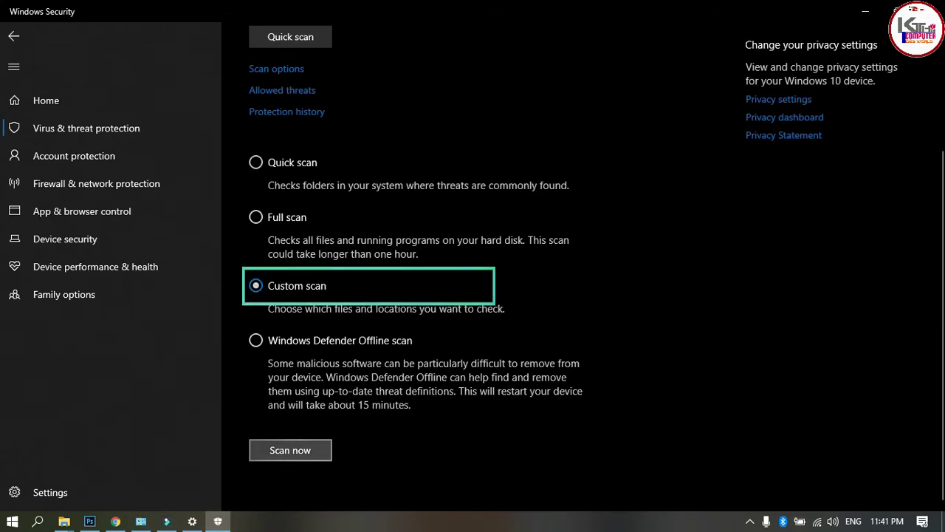
Start a custom scan with the M: drive chosen as the target folder
{"action": "left_click", "coordinate": [290, 450]}
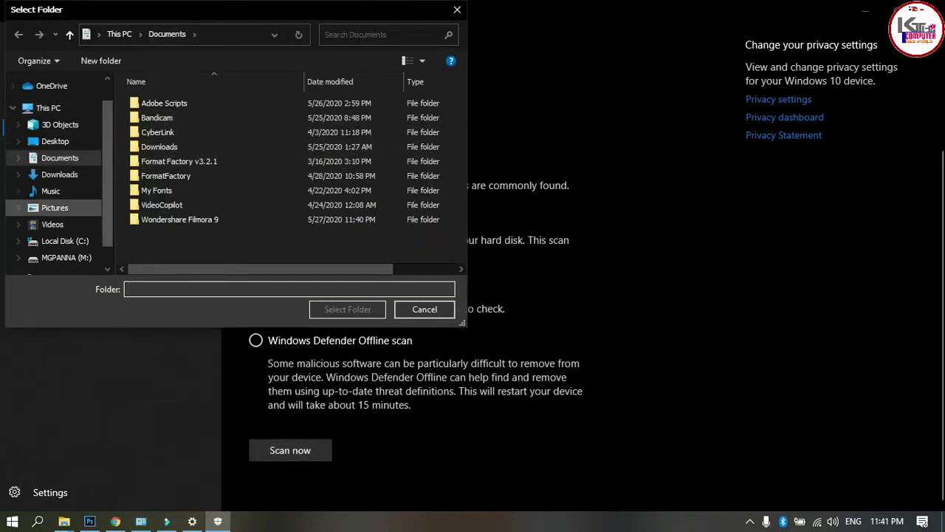
{"action": "left_click", "coordinate": [55, 141]}
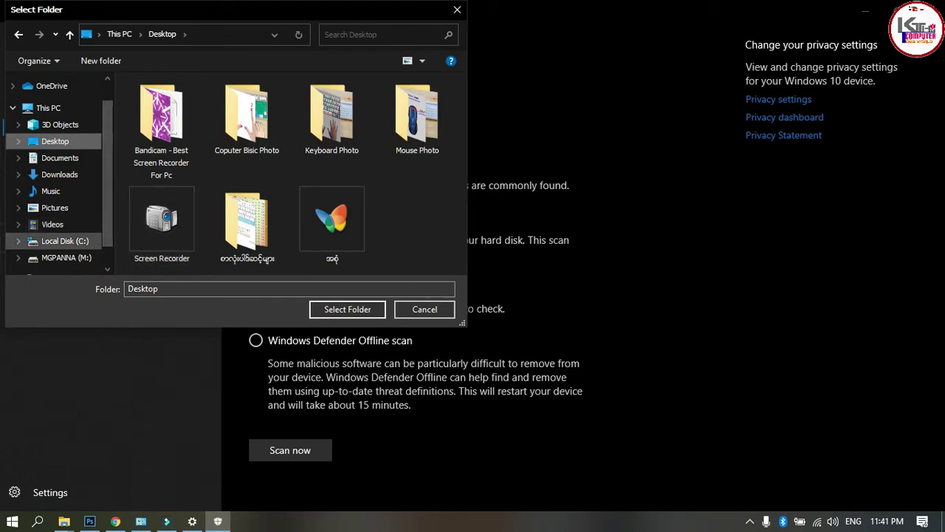
{"action": "left_click", "coordinate": [65, 241]}
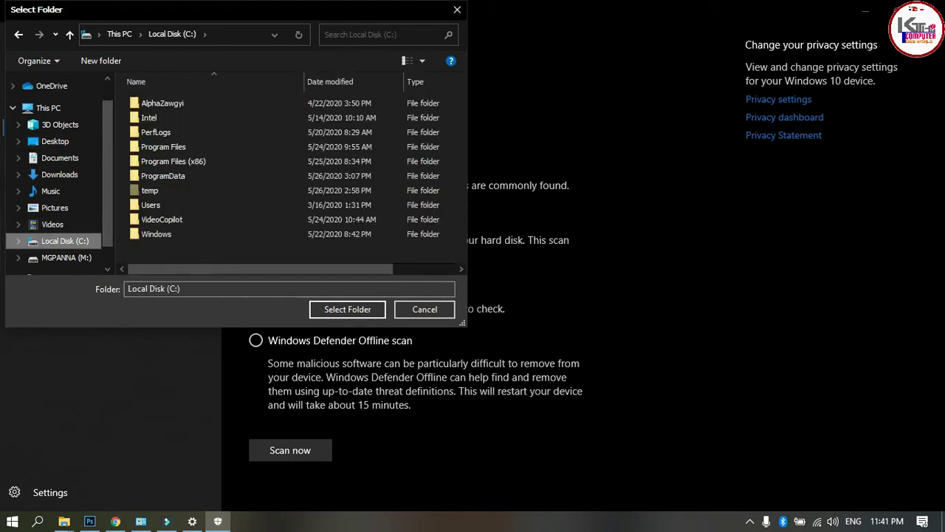
{"action": "left_click", "coordinate": [66, 257]}
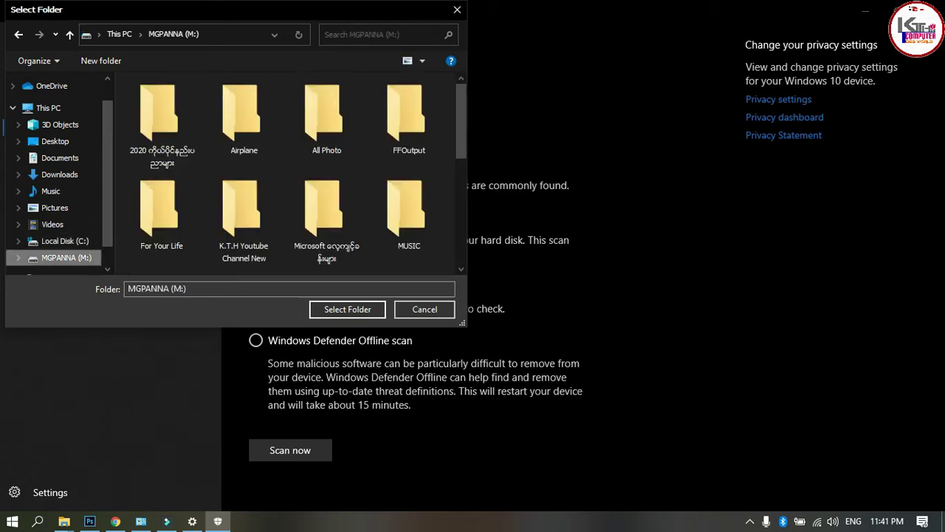
{"action": "left_click", "coordinate": [65, 240]}
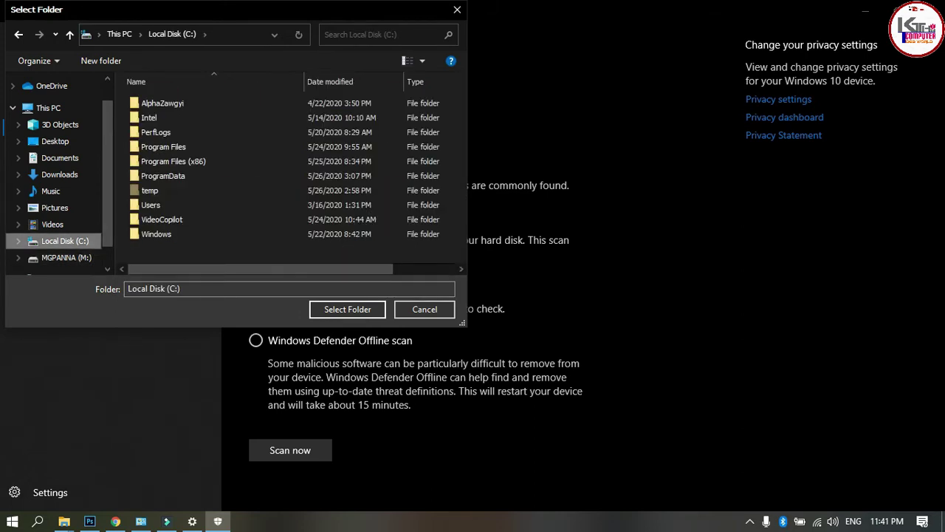
{"action": "left_click", "coordinate": [66, 257]}
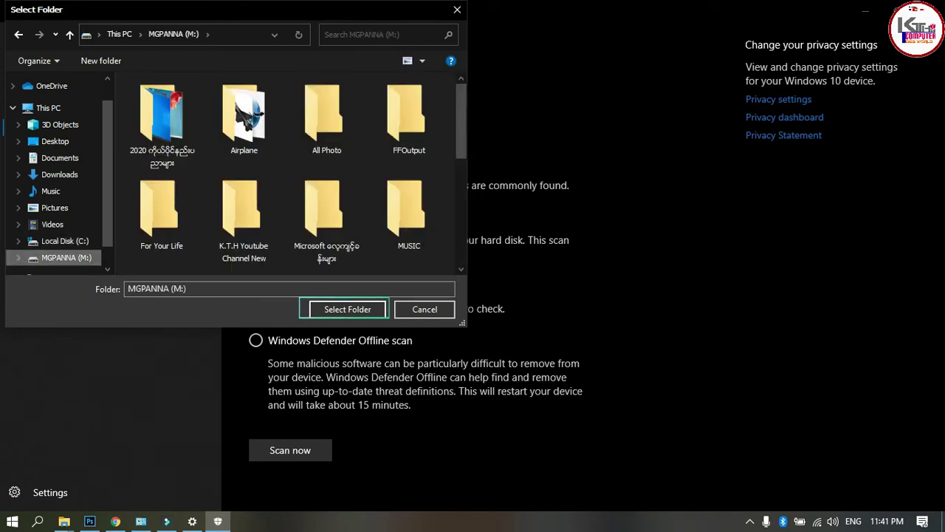
{"action": "left_click", "coordinate": [347, 308]}
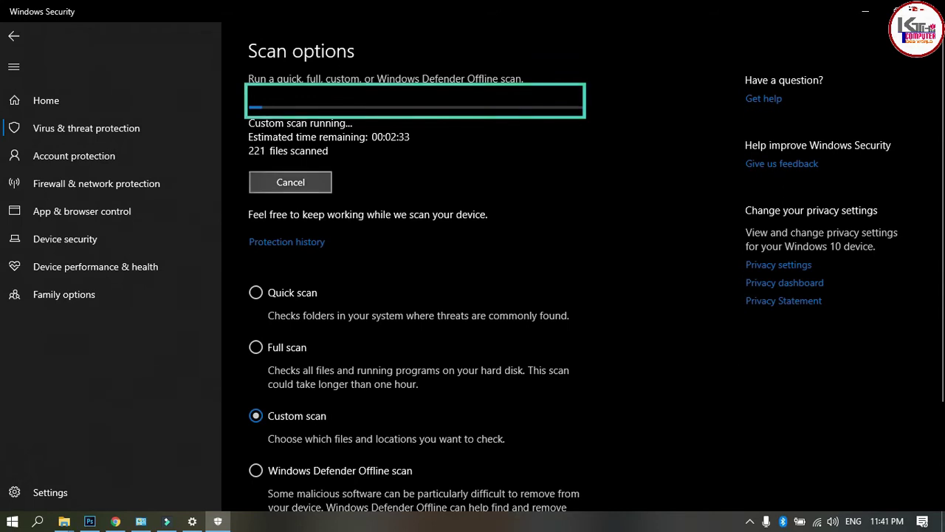
Select the Windows Defender Offline scan type in the scan options list
{"action": "scroll", "coordinate": [473, 295], "scroll_direction": "down", "scroll_amount": 4}
{"action": "left_click", "coordinate": [255, 359]}
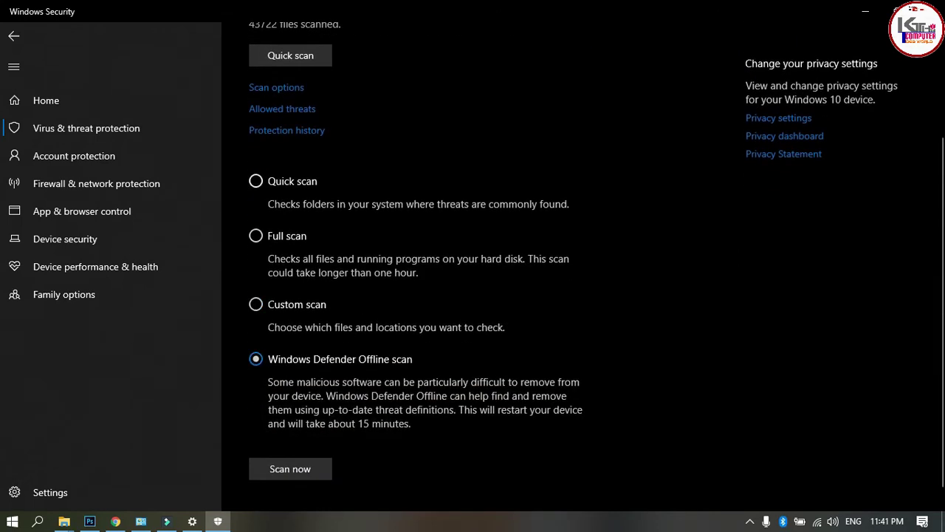
{"action": "scroll", "coordinate": [472, 295], "scroll_direction": "up", "scroll_amount": 4}
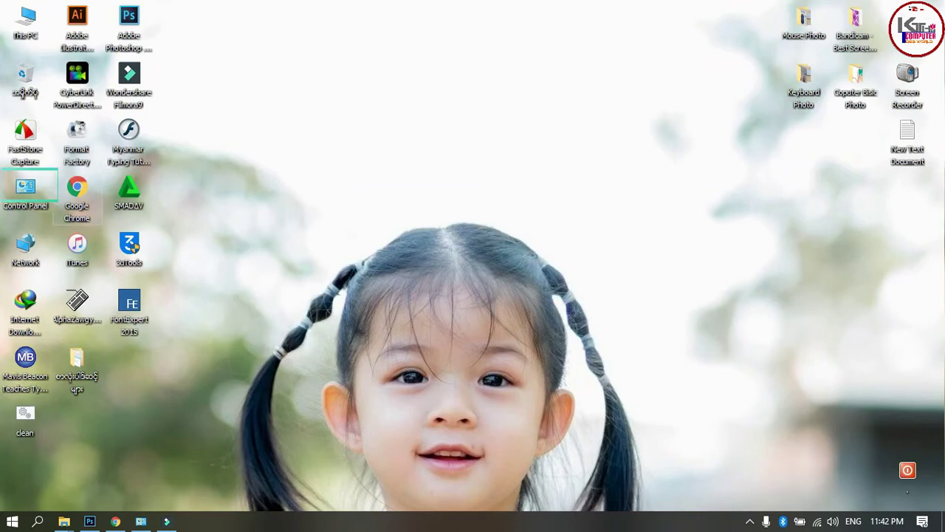
{"action": "double_click", "coordinate": [25, 190]}
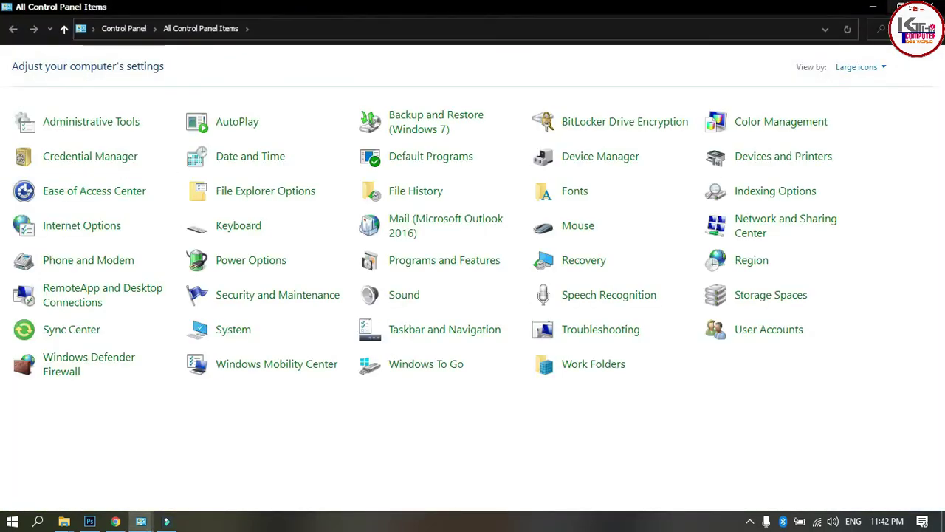
{"action": "left_click", "coordinate": [930, 6]}
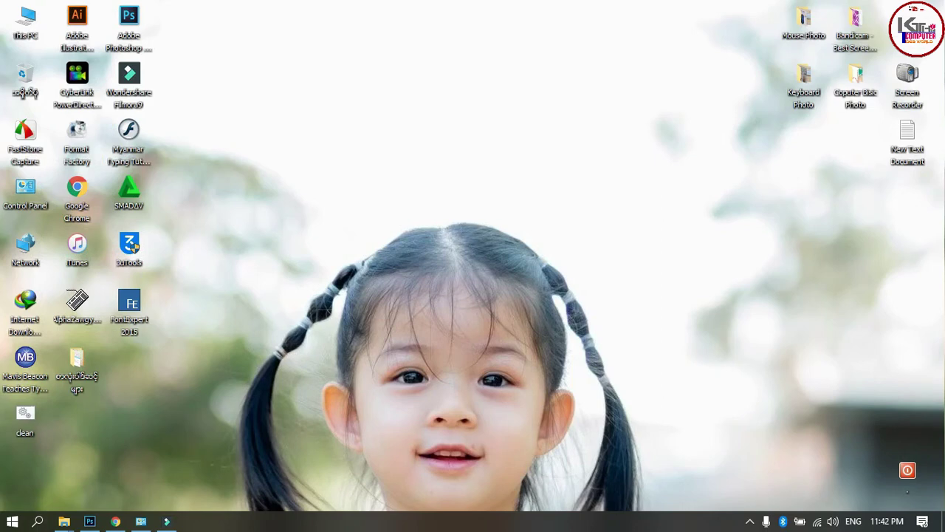
{"action": "key", "text": "super+r"}
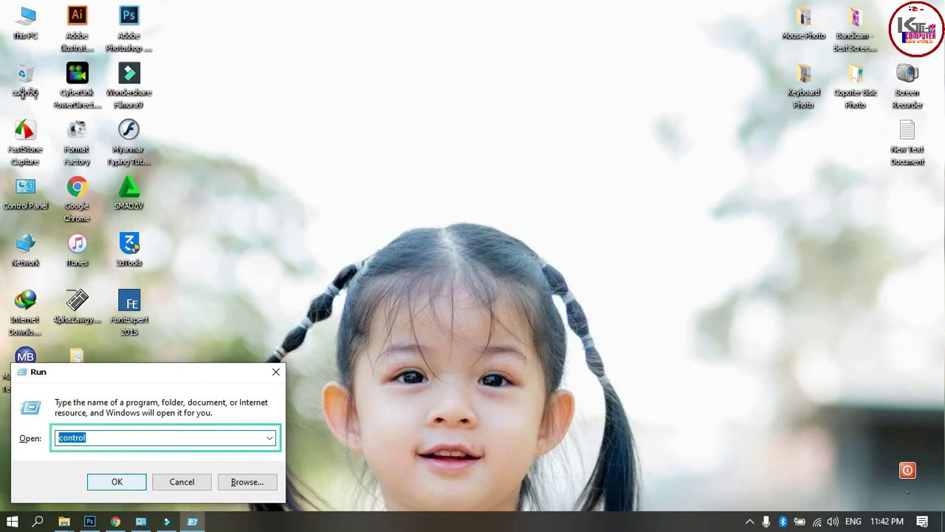
{"action": "key", "text": "Return"}
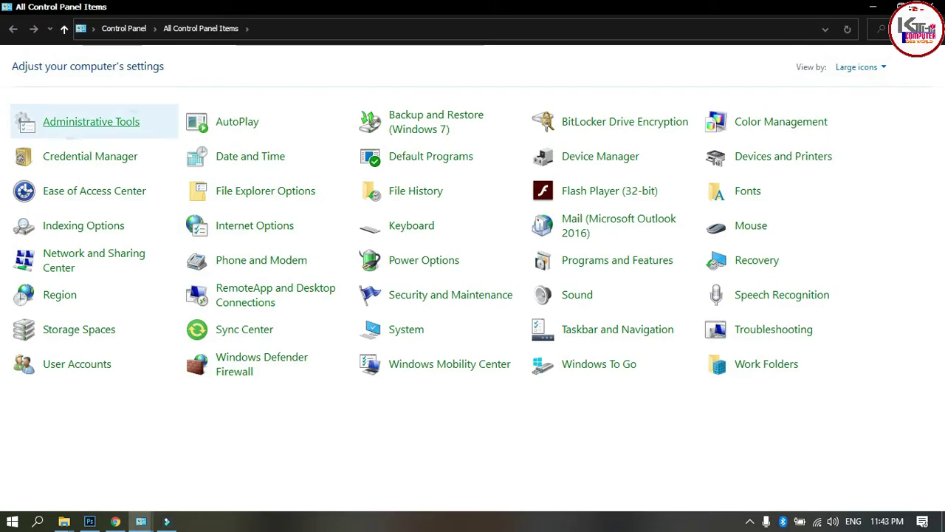
Launch Disk Cleanup from Administrative Tools and minimize the folder window
{"action": "left_click", "coordinate": [131, 127]}
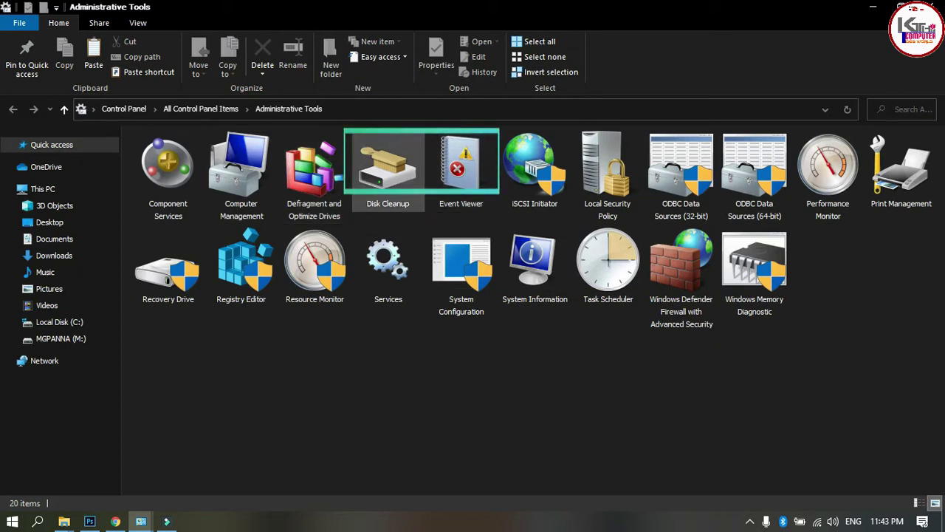
{"action": "left_click", "coordinate": [387, 170]}
{"action": "key", "text": "ctrl+c"}
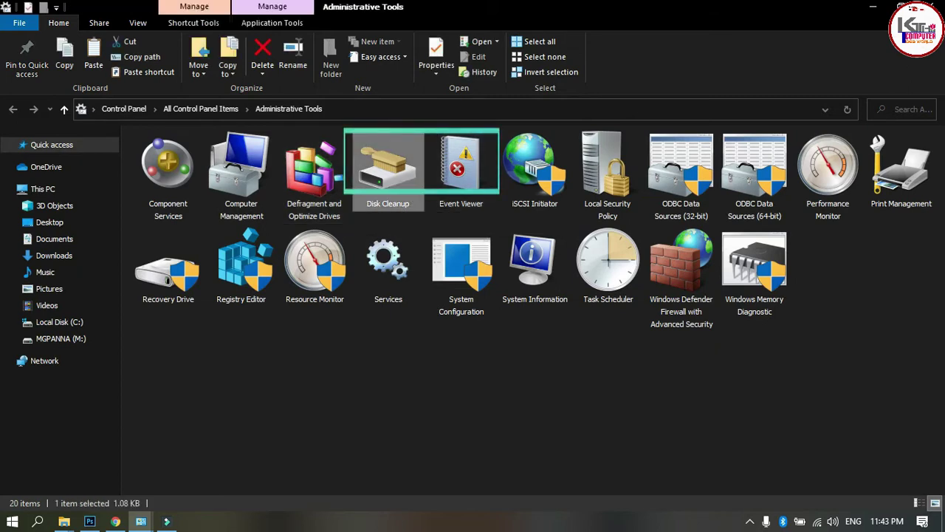
{"action": "key", "text": "Right"}
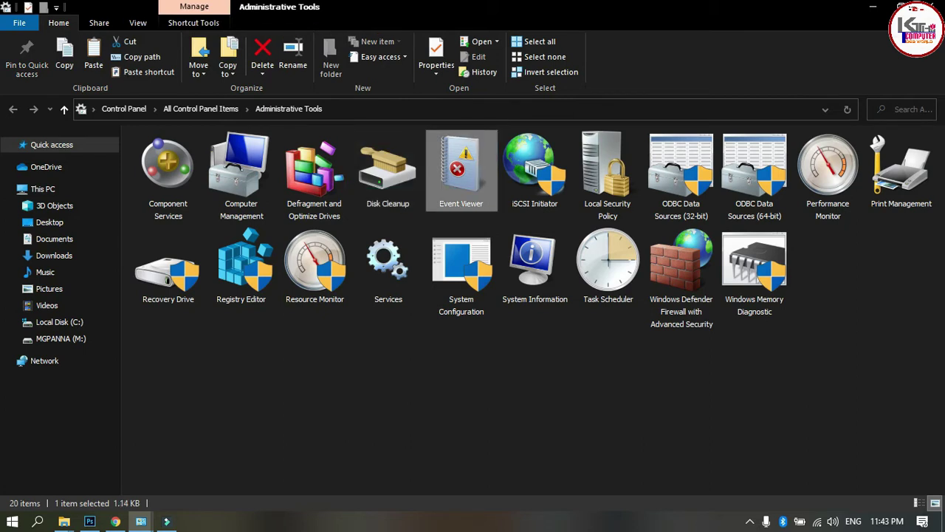
{"action": "key", "text": "Left"}
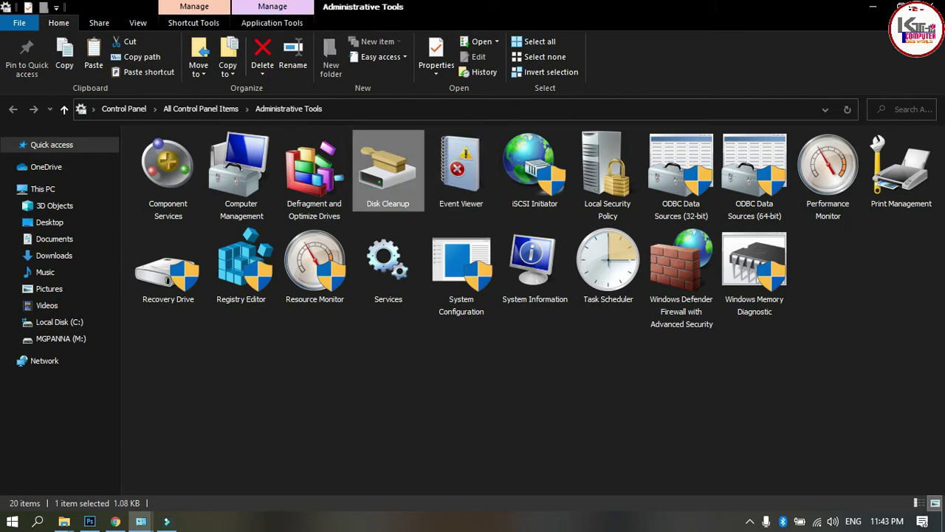
{"action": "key", "text": "Return"}
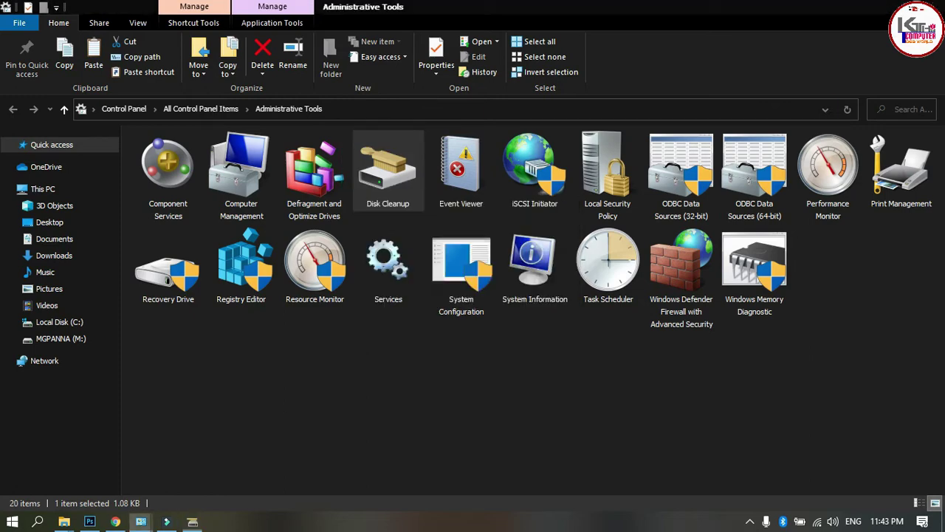
{"action": "left_click", "coordinate": [873, 7]}
Clean drive C:, keeping the checked file categories and confirming permanent deletion
{"action": "left_click", "coordinate": [874, 6]}
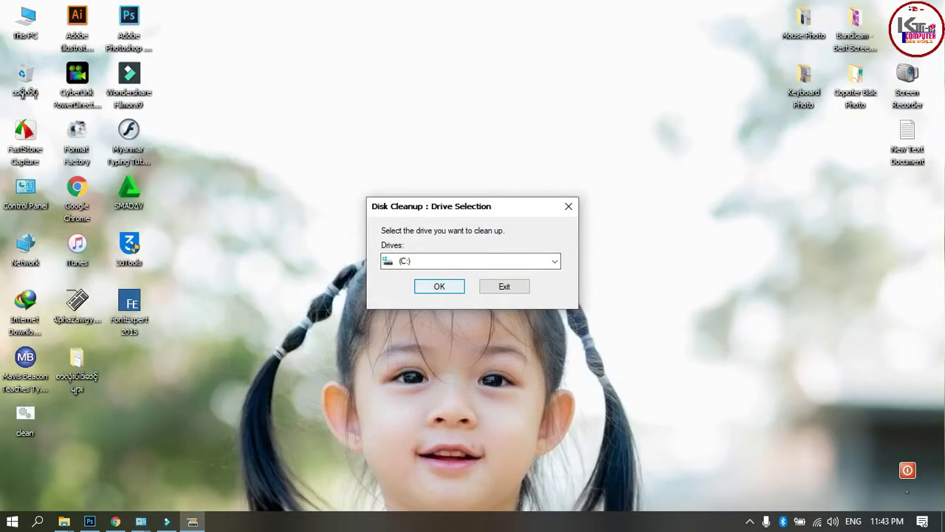
{"action": "key", "text": "Escape"}
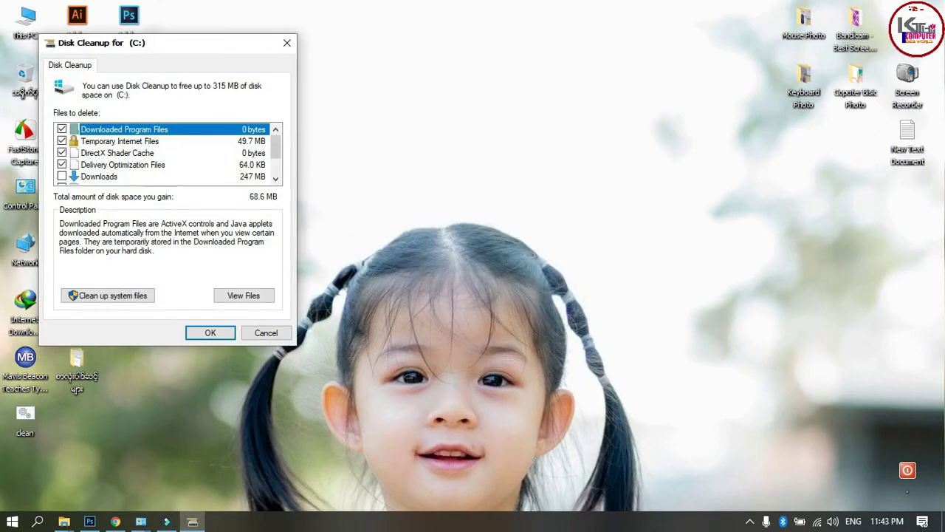
{"action": "scroll", "coordinate": [168, 153], "scroll_direction": "down", "scroll_amount": 1}
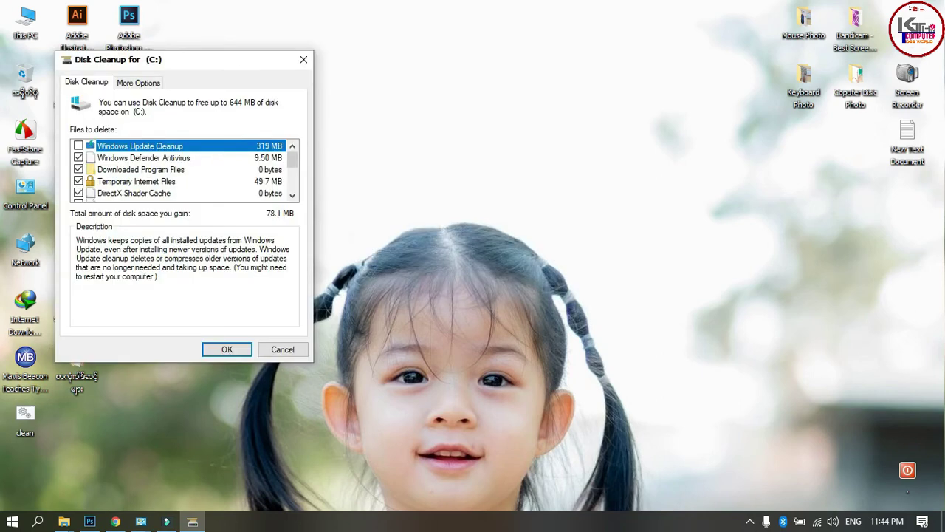
{"action": "key", "text": "Return"}
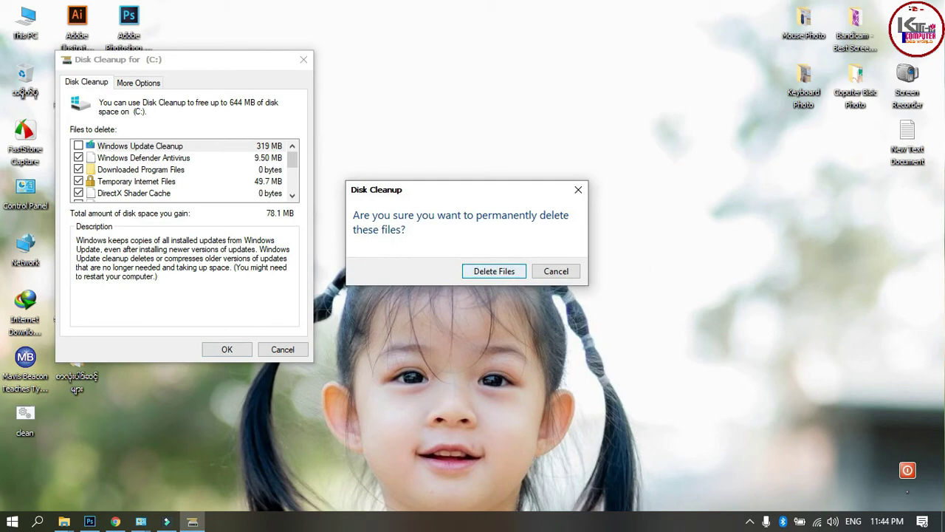
{"action": "key", "text": "Return"}
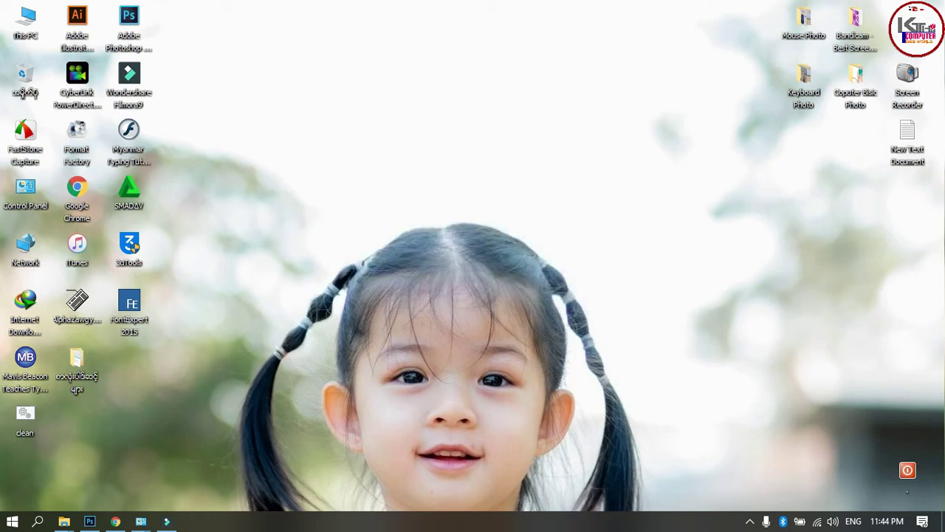
Refresh the desktop icons twice from the desktop context menu
{"action": "right_click", "coordinate": [279, 100]}
{"action": "left_click", "coordinate": [316, 141]}
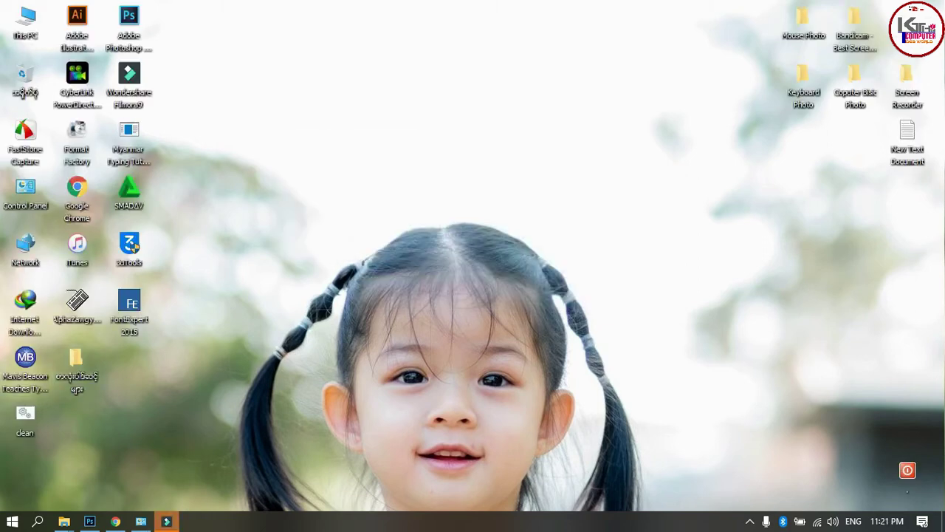
{"action": "right_click", "coordinate": [243, 171]}
{"action": "left_click", "coordinate": [280, 213]}
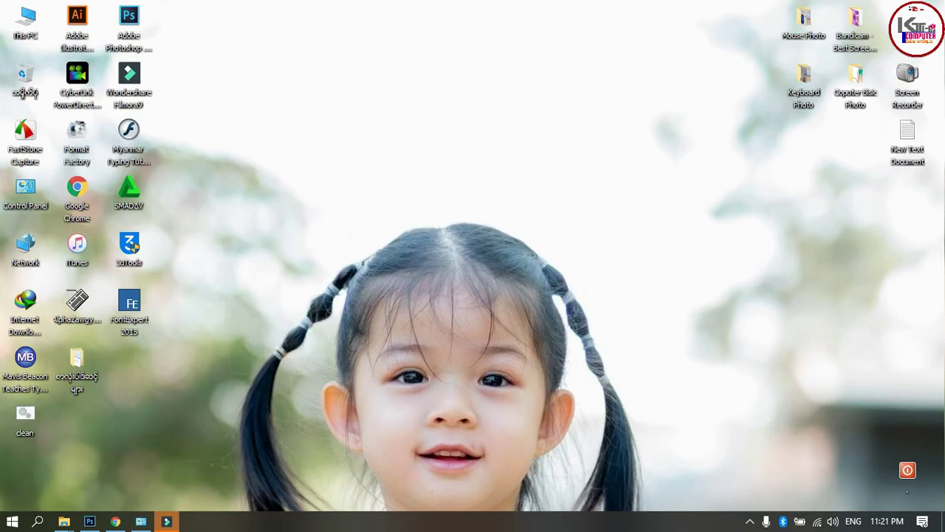
Launch Event Viewer from Start > Windows Administrative Tools
{"action": "left_click", "coordinate": [11, 521]}
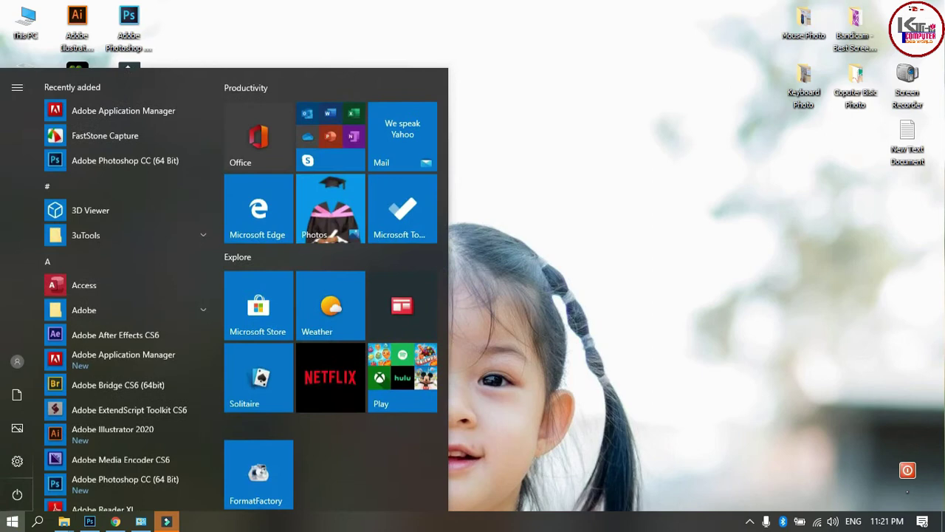
{"action": "scroll", "coordinate": [125, 343], "scroll_direction": "down", "scroll_amount": 5}
{"action": "scroll", "coordinate": [126, 343], "scroll_direction": "down", "scroll_amount": 5}
{"action": "scroll", "coordinate": [125, 343], "scroll_direction": "down", "scroll_amount": 5}
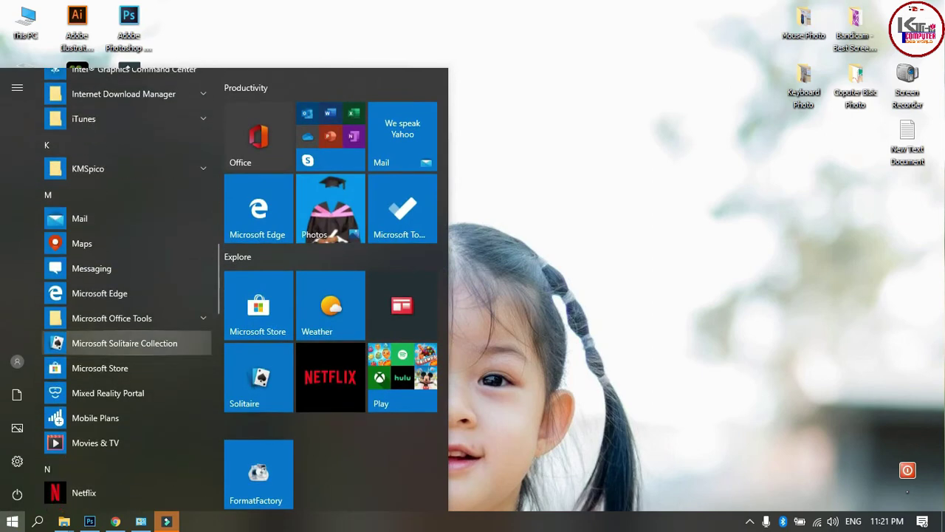
{"action": "scroll", "coordinate": [126, 340], "scroll_direction": "down", "scroll_amount": 3}
{"action": "scroll", "coordinate": [126, 339], "scroll_direction": "down", "scroll_amount": 3}
{"action": "scroll", "coordinate": [126, 340], "scroll_direction": "down", "scroll_amount": 3}
{"action": "scroll", "coordinate": [125, 340], "scroll_direction": "down", "scroll_amount": 3}
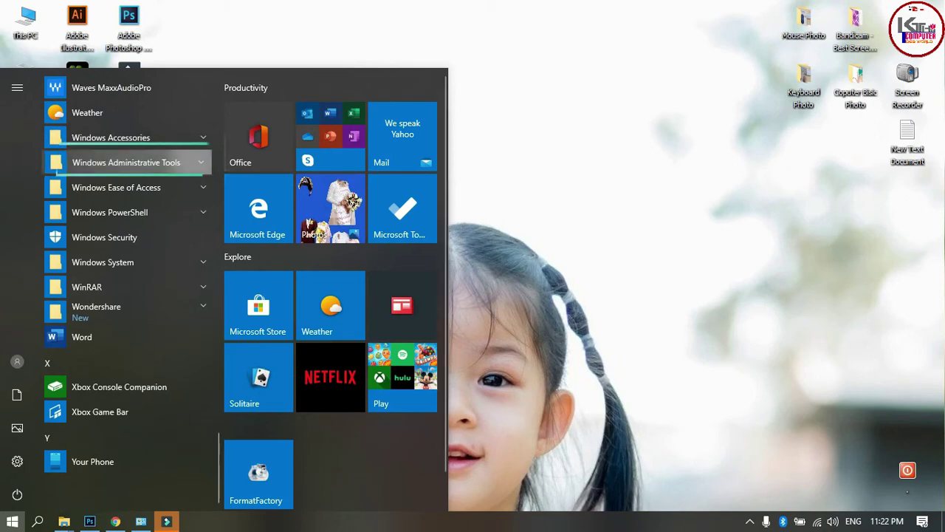
{"action": "left_click", "coordinate": [125, 162]}
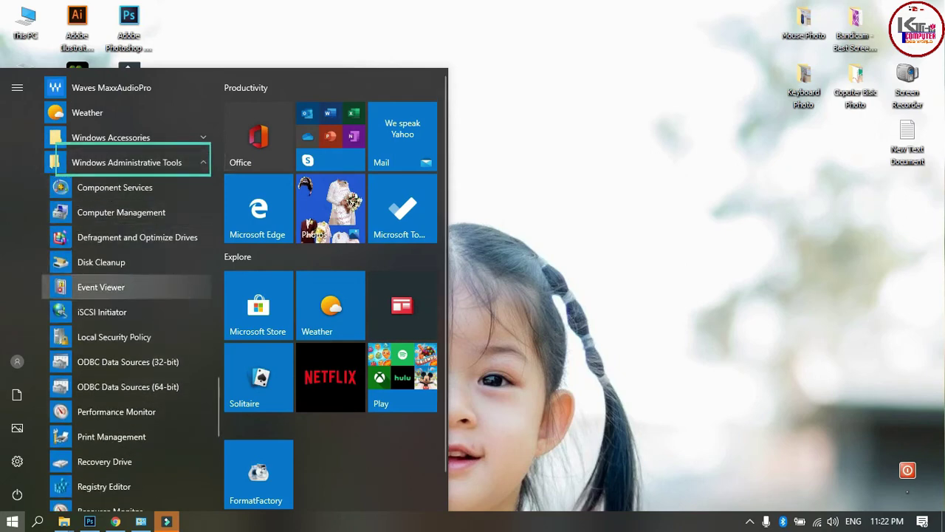
{"action": "key", "text": "Escape"}
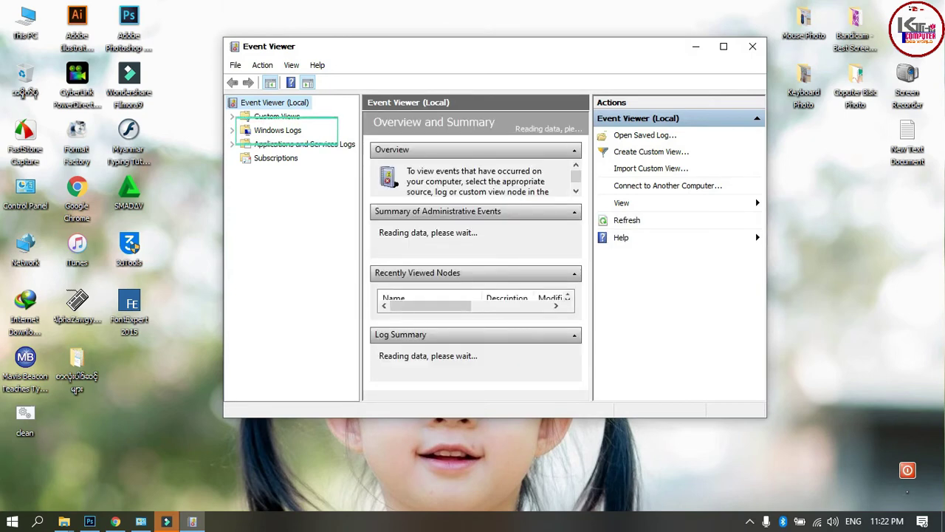
Expand Windows Logs, select the Application log (2,870 events), and enlarge its event list
{"action": "left_click", "coordinate": [232, 130]}
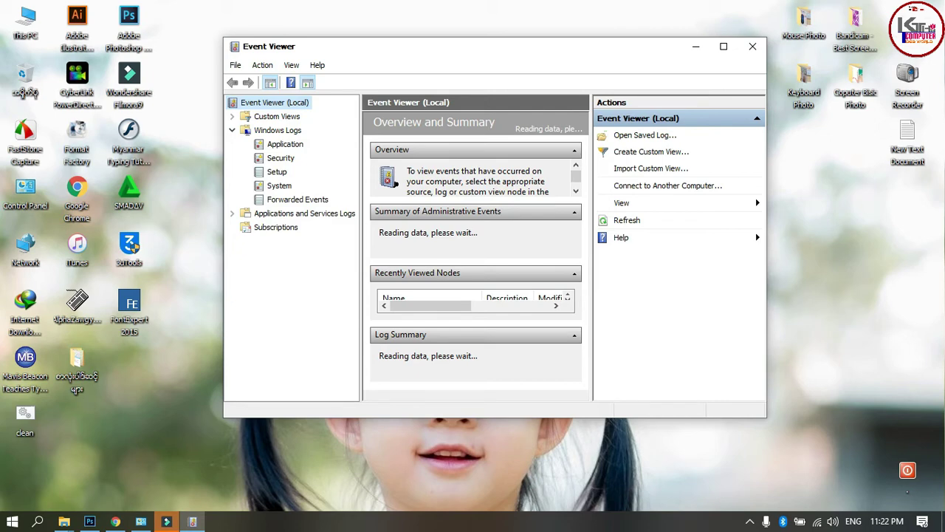
{"action": "left_click", "coordinate": [279, 185]}
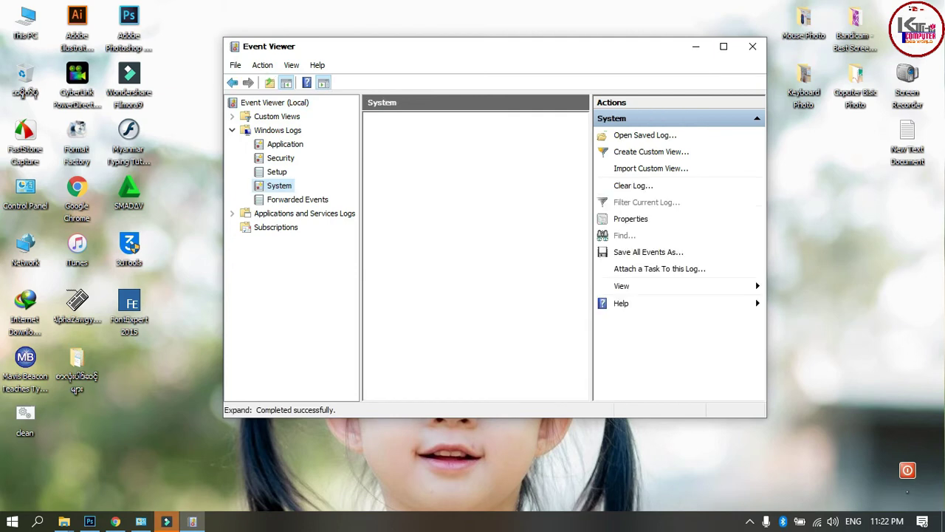
{"action": "key", "text": "Down"}
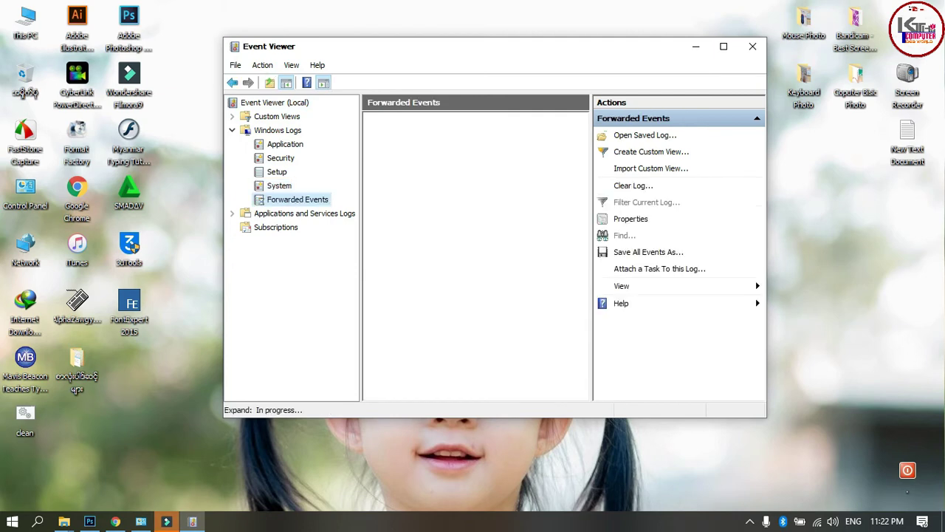
{"action": "key", "text": "Up"}
{"action": "key", "text": "Up"}
{"action": "key", "text": "Up"}
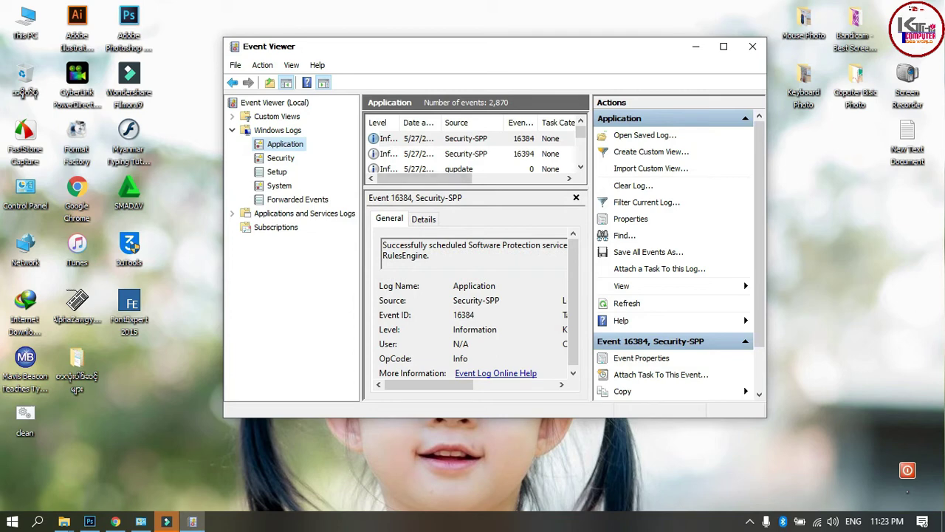
{"action": "left_click_drag", "start_coordinate": [476, 187], "coordinate": [476, 262]}
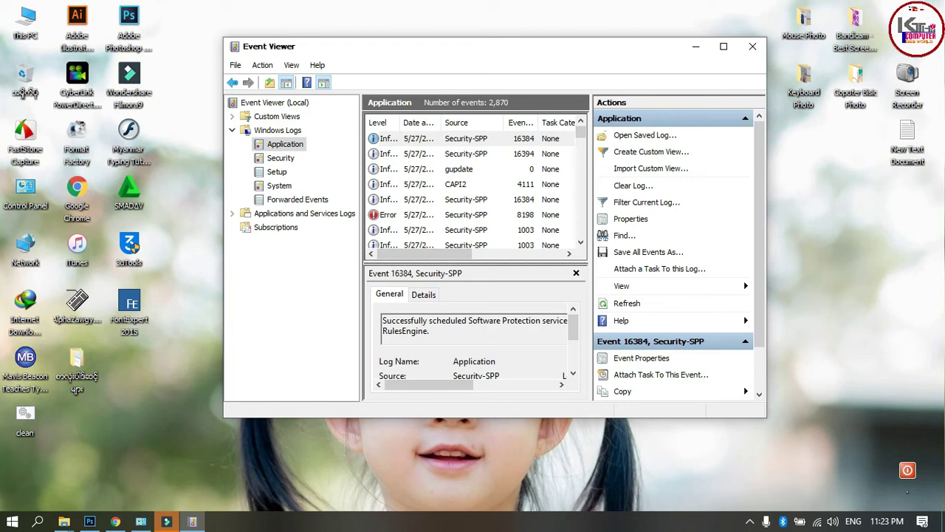
{"action": "mouse_move", "coordinate": [581, 133]}
{"action": "left_mouse_down"}
{"action": "mouse_move", "coordinate": [580, 162]}
{"action": "mouse_move", "coordinate": [580, 137]}
{"action": "left_mouse_up"}
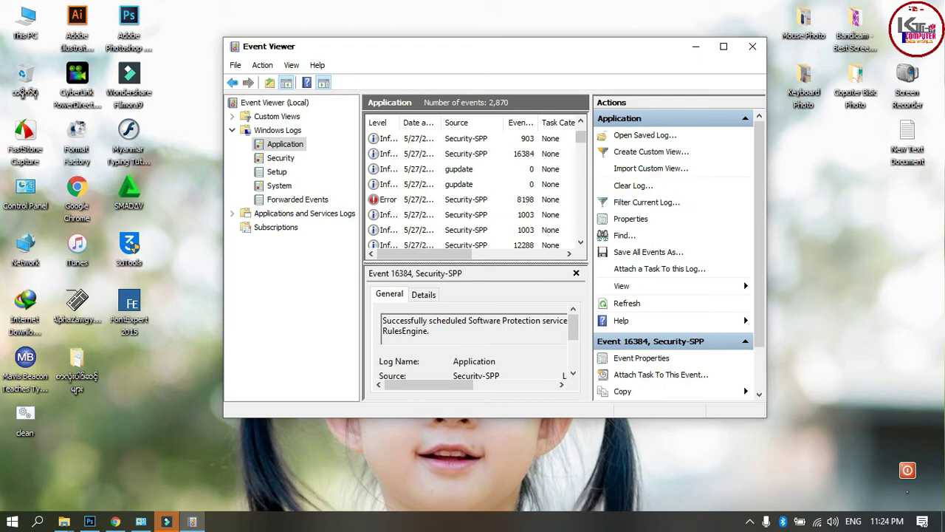
Clear the Application log to 0 events without saving it
{"action": "right_click", "coordinate": [280, 144]}
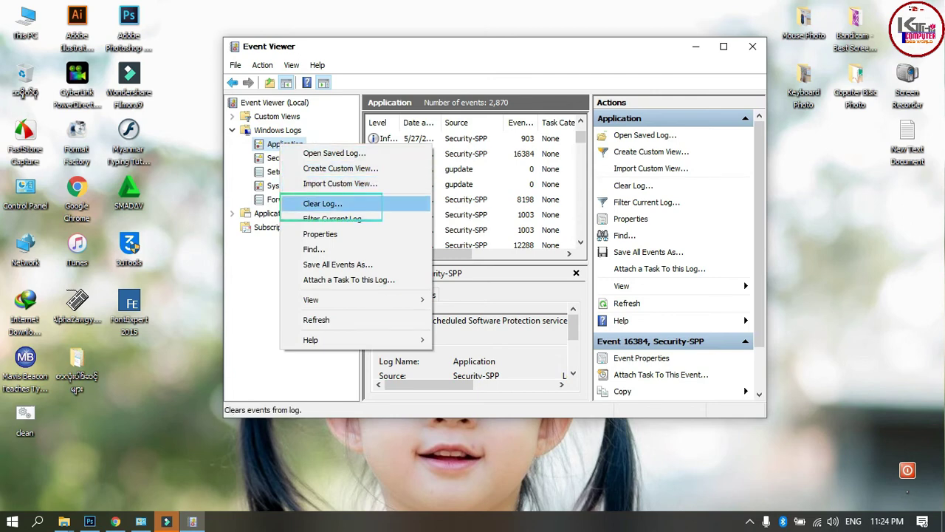
{"action": "left_click", "coordinate": [322, 203]}
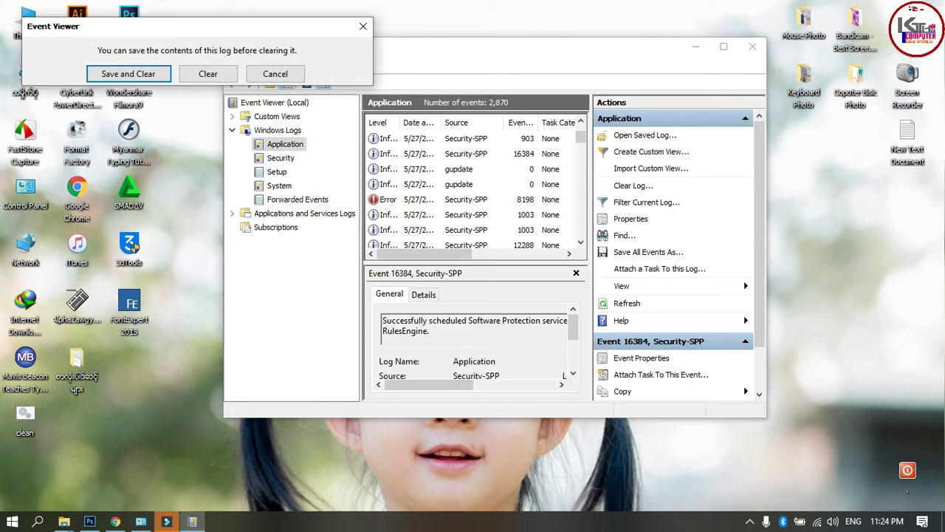
{"action": "left_click_drag", "start_coordinate": [148, 26], "coordinate": [183, 63]}
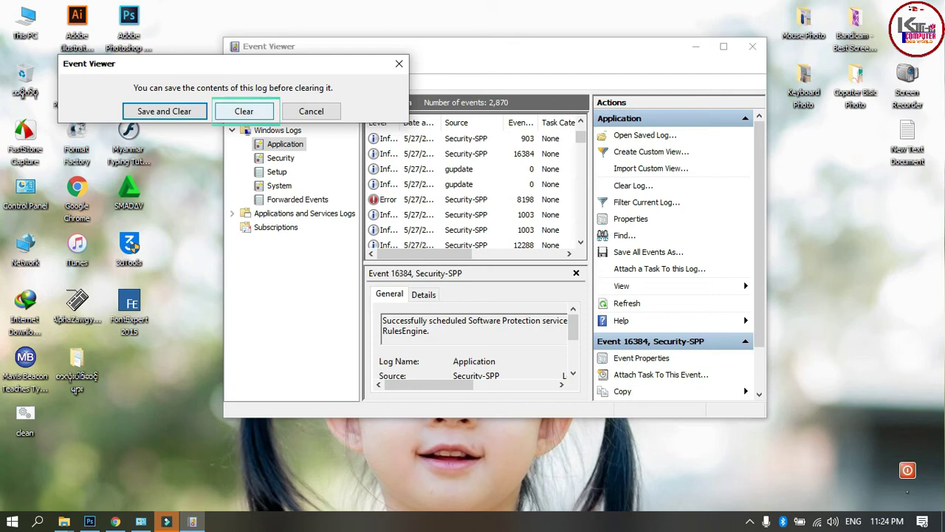
{"action": "left_click", "coordinate": [244, 111]}
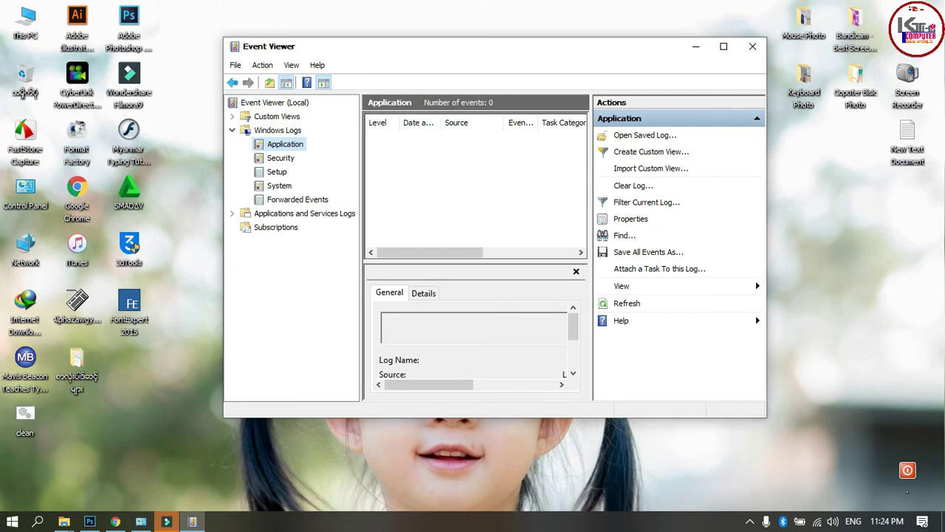
{"action": "key", "text": "Down"}
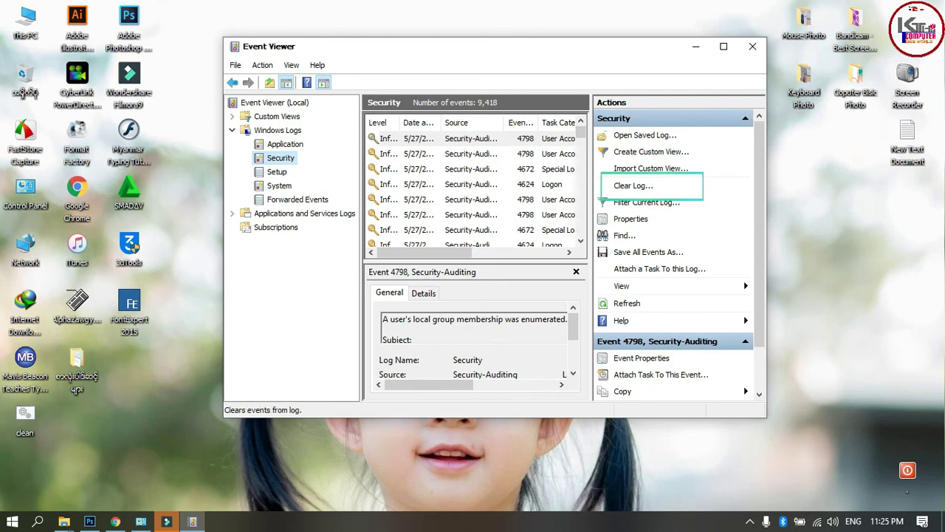
Clear the Security and Setup logs without saving either
{"action": "left_click", "coordinate": [633, 185]}
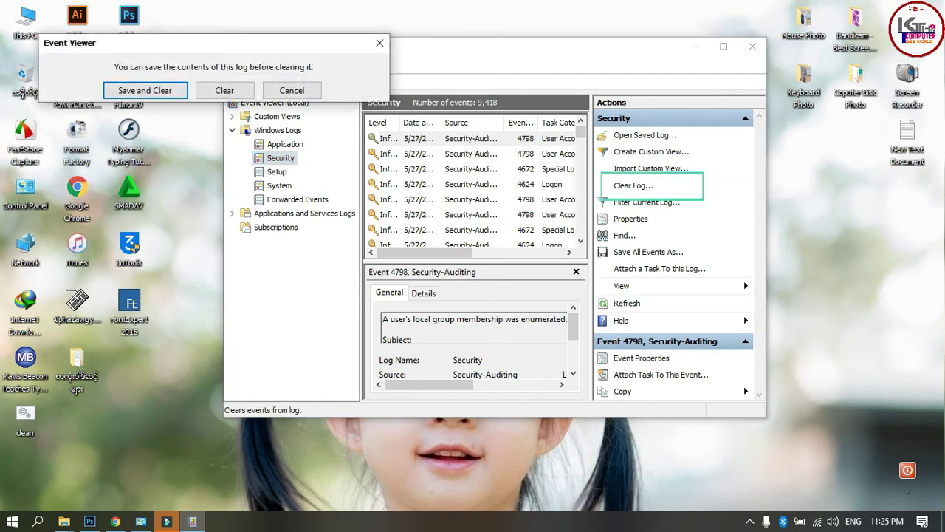
{"action": "left_click", "coordinate": [225, 90]}
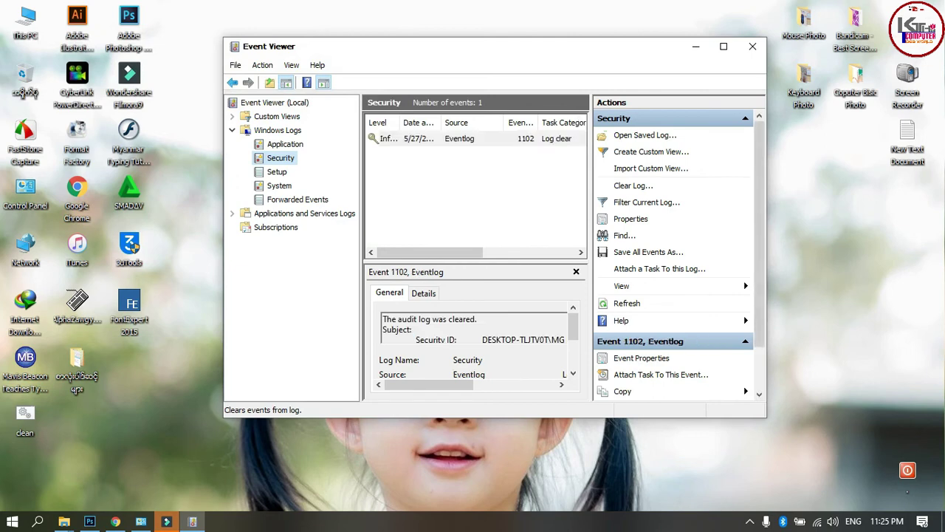
{"action": "key", "text": "Down"}
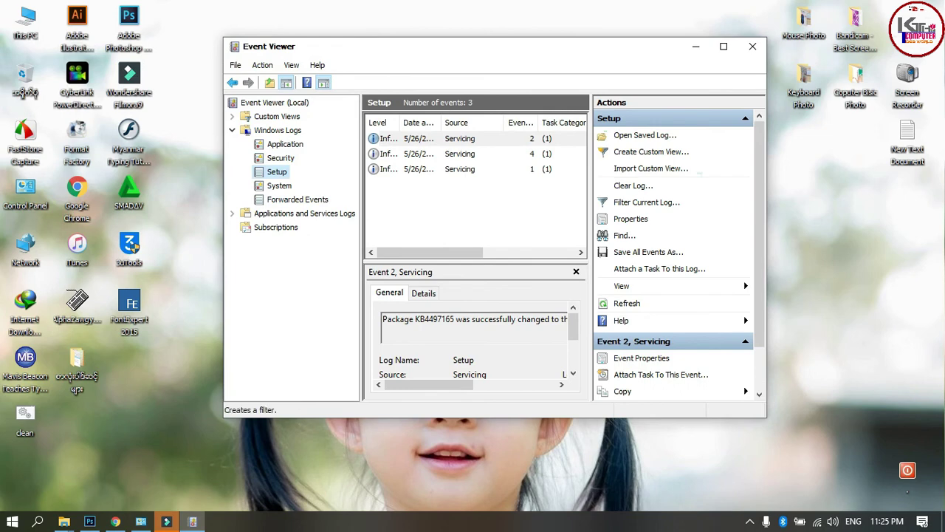
{"action": "left_click", "coordinate": [633, 186]}
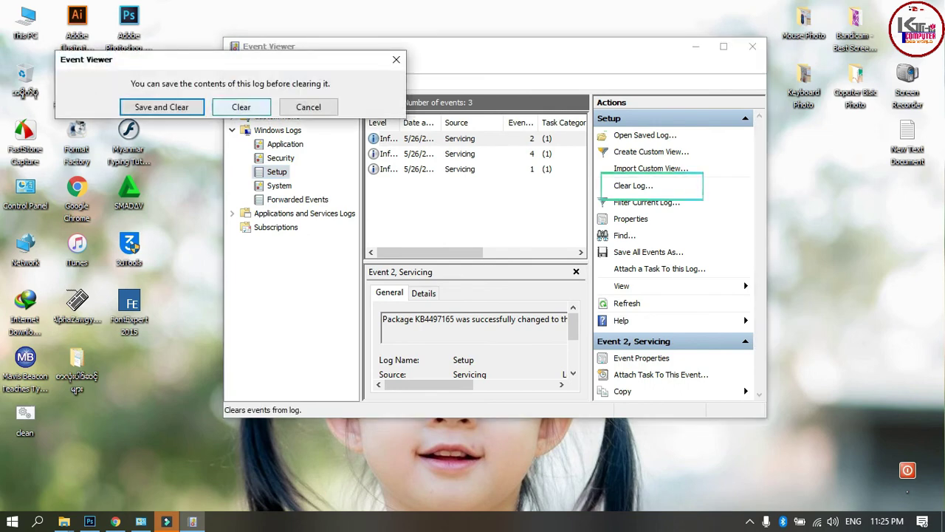
{"action": "left_click", "coordinate": [242, 107]}
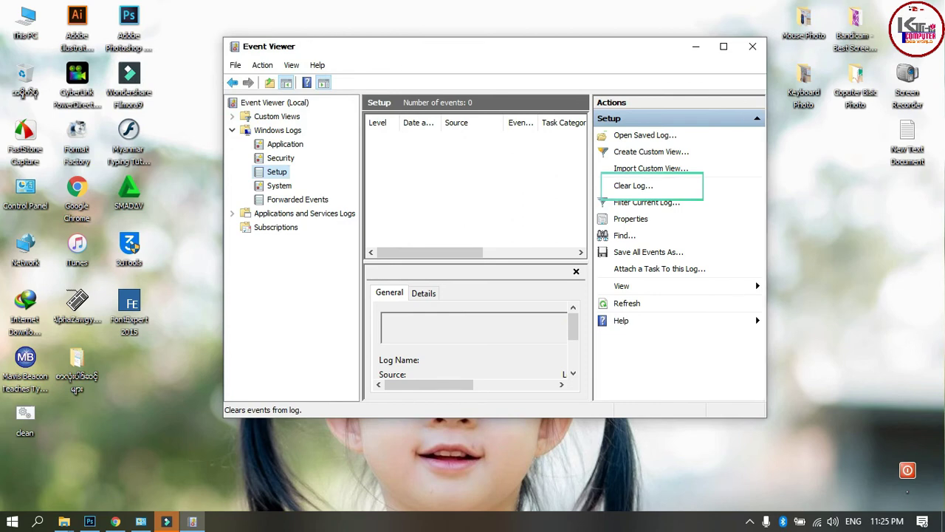
{"action": "key", "text": "Down"}
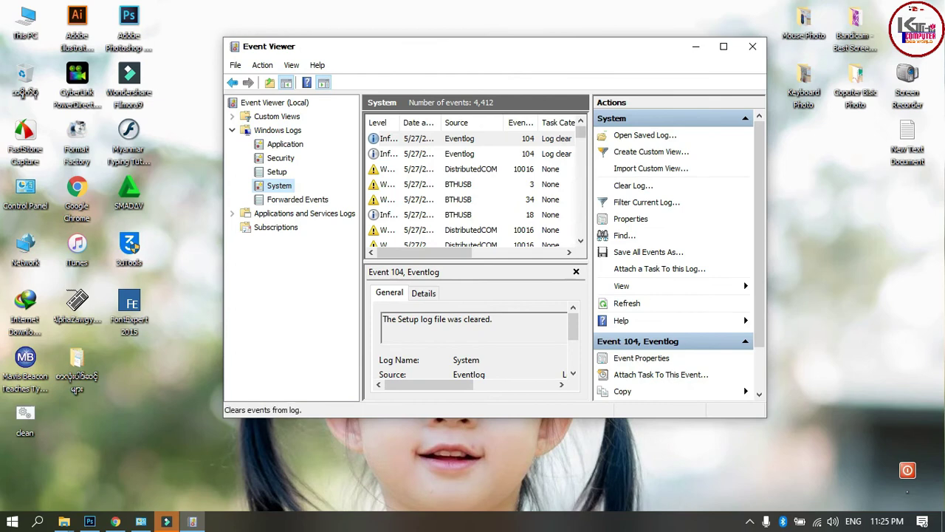
Clear the System log without saving, then return to the empty Application log
{"action": "left_click", "coordinate": [633, 186]}
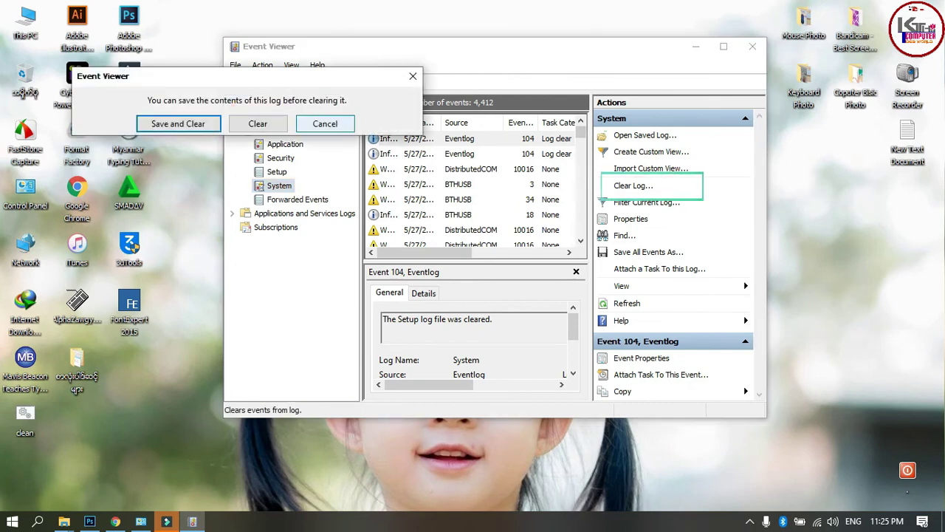
{"action": "key", "text": "Return"}
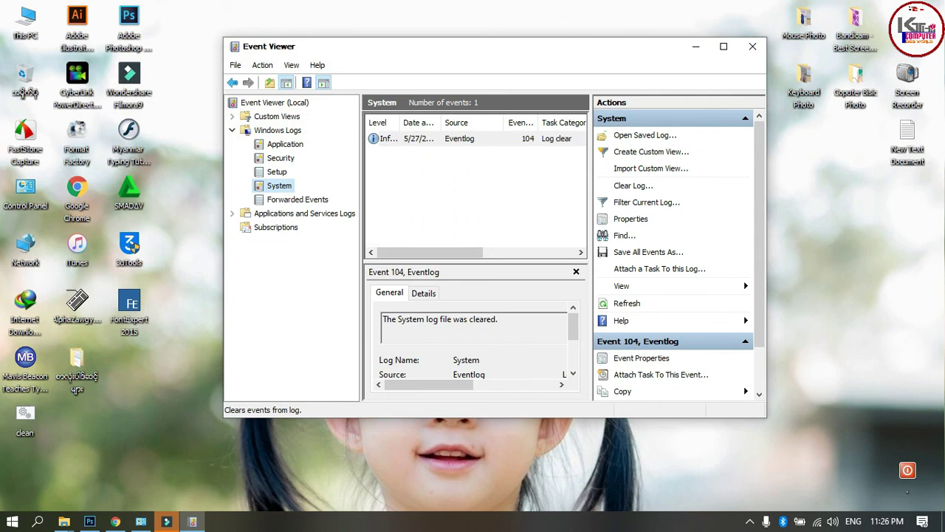
{"action": "left_click", "coordinate": [297, 199]}
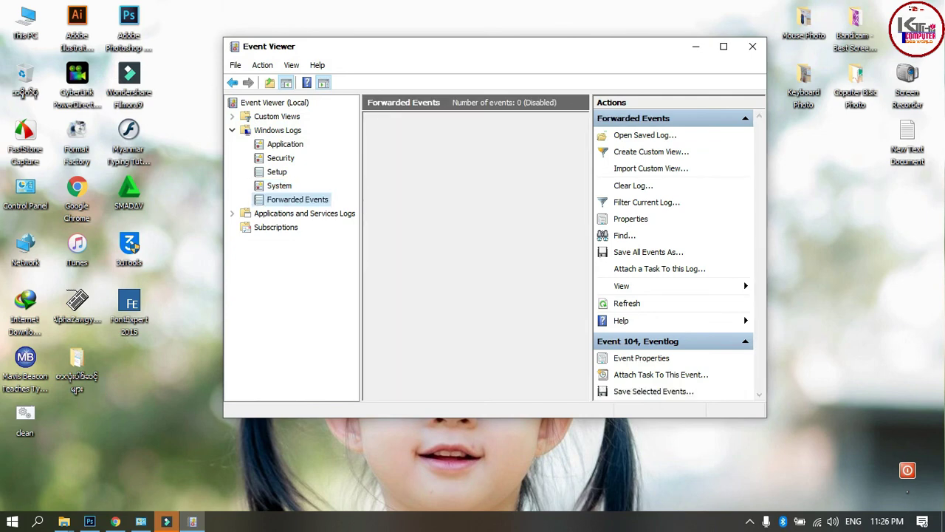
{"action": "left_click", "coordinate": [285, 144]}
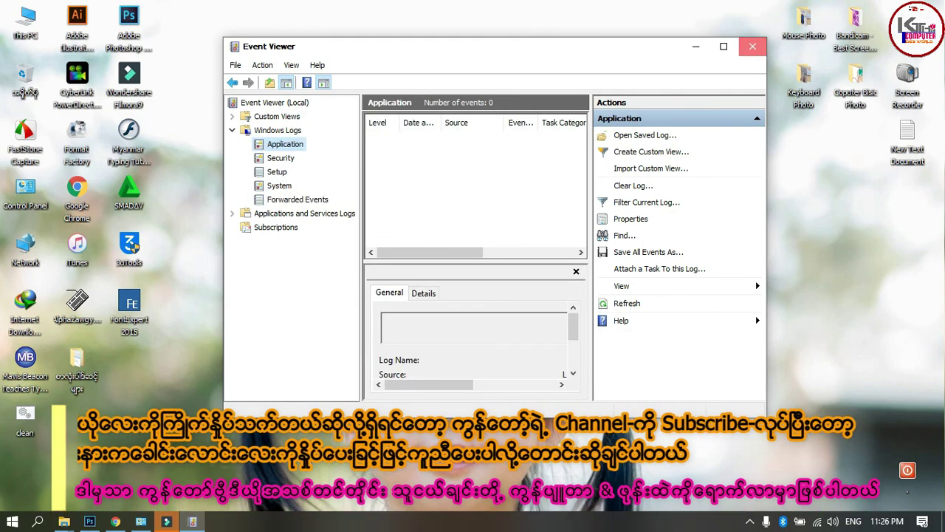
Close Event Viewer with Alt+F4
{"action": "key", "text": "alt+F4"}
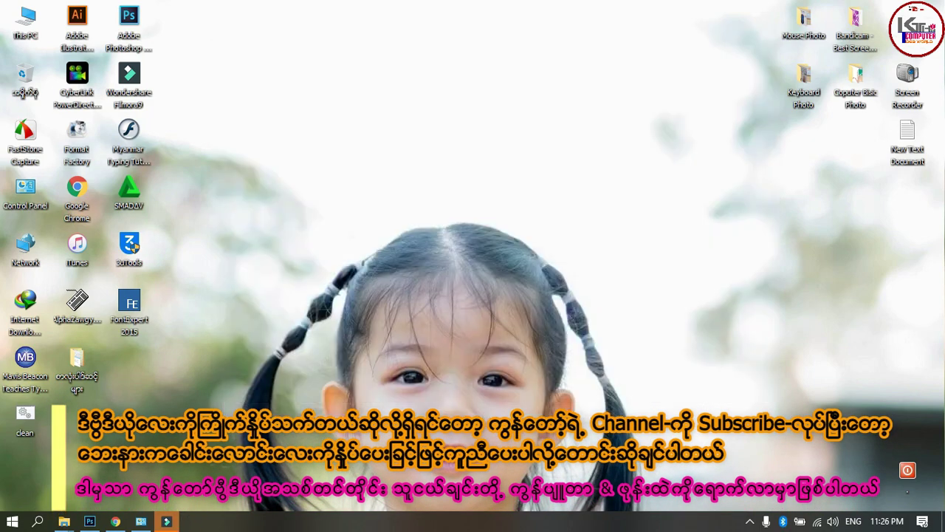